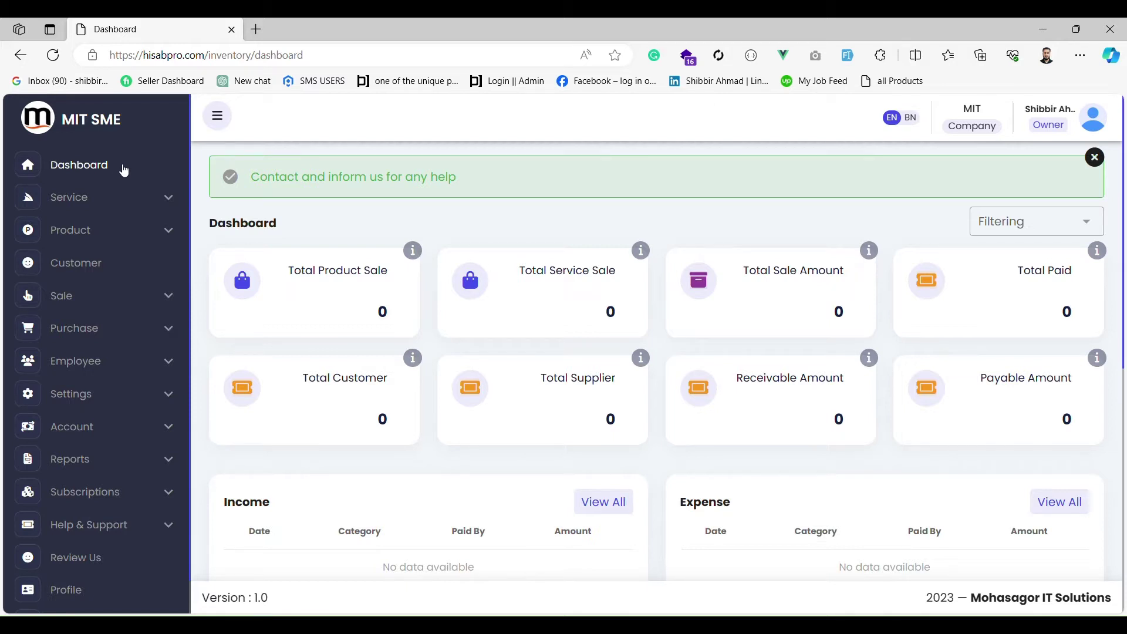
Step: Start a new product purchase invoice and enter 2525 as the supplier invoice
left_click(97, 338)
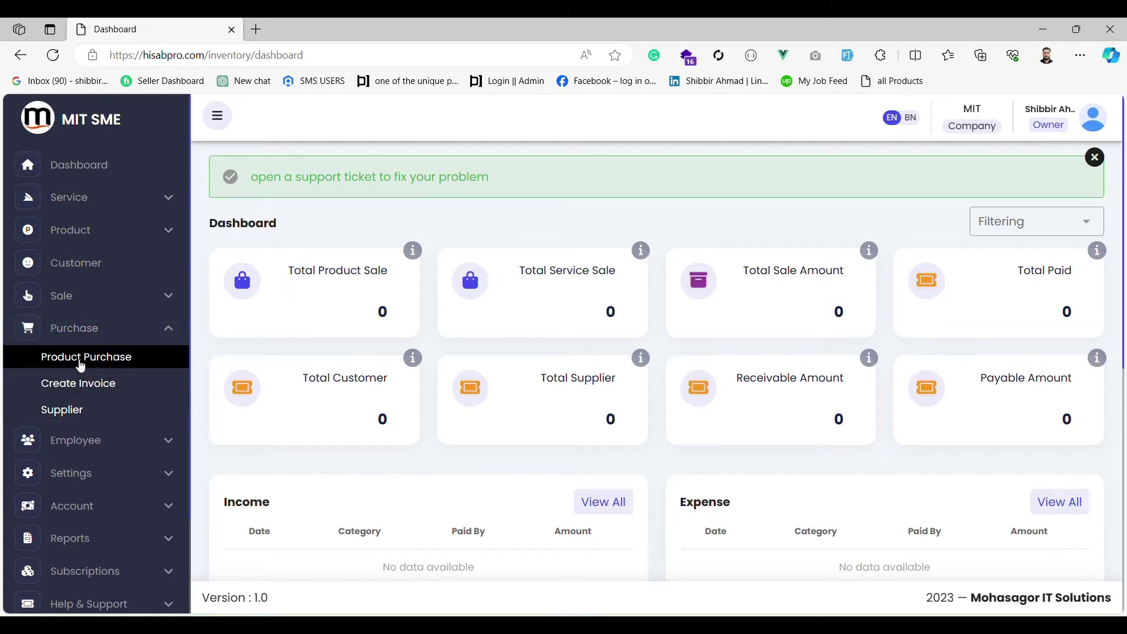
left_click(82, 360)
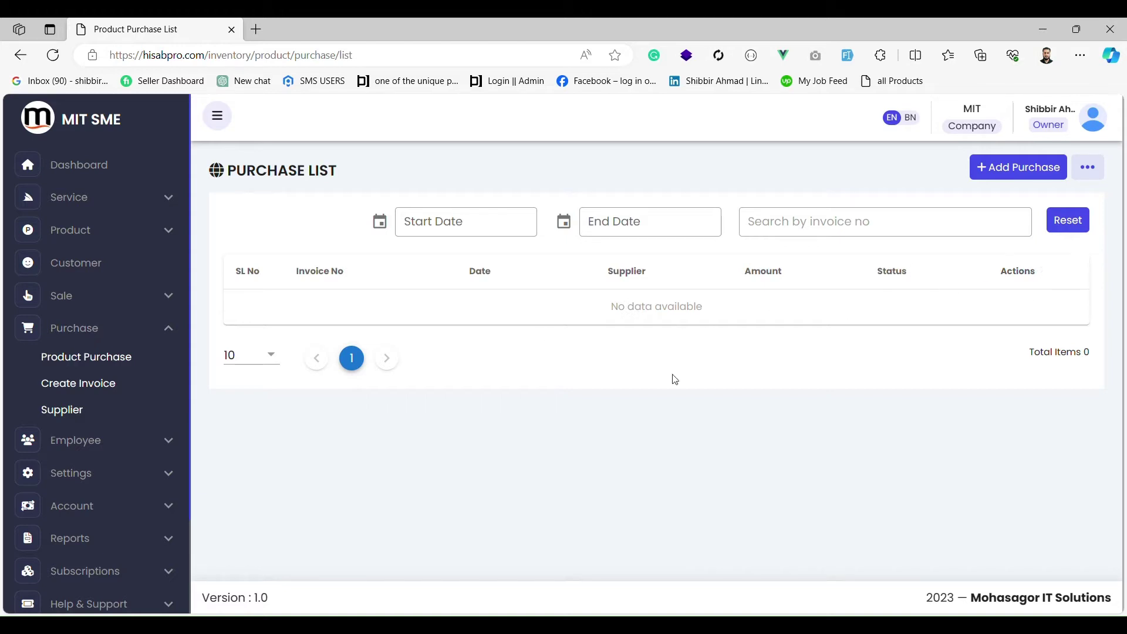
left_click(1024, 174)
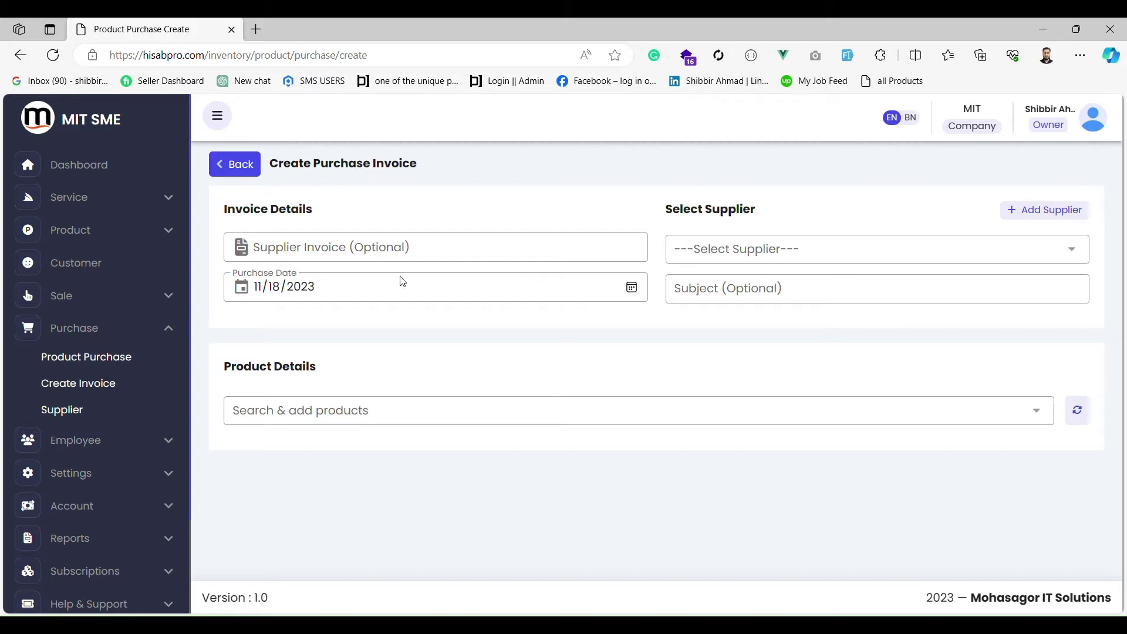
left_click(342, 257)
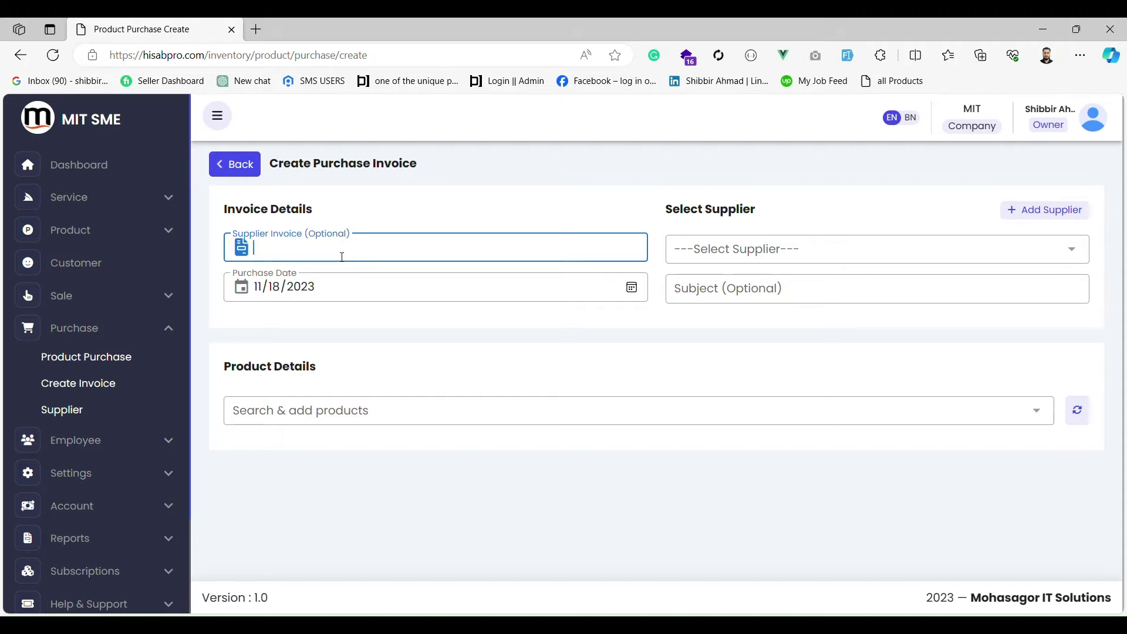
type("2525")
Step: Add a new supplier using the autofilled phone and address, replace the filled-in name with the supplier's name, and save
left_click(710, 262)
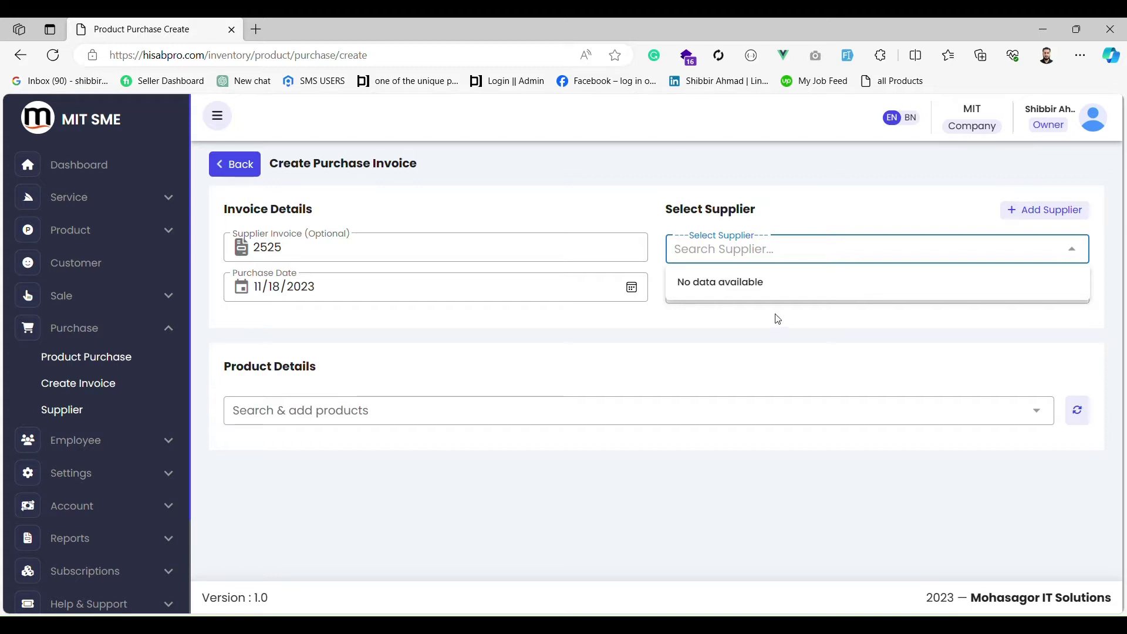
left_click(1037, 211)
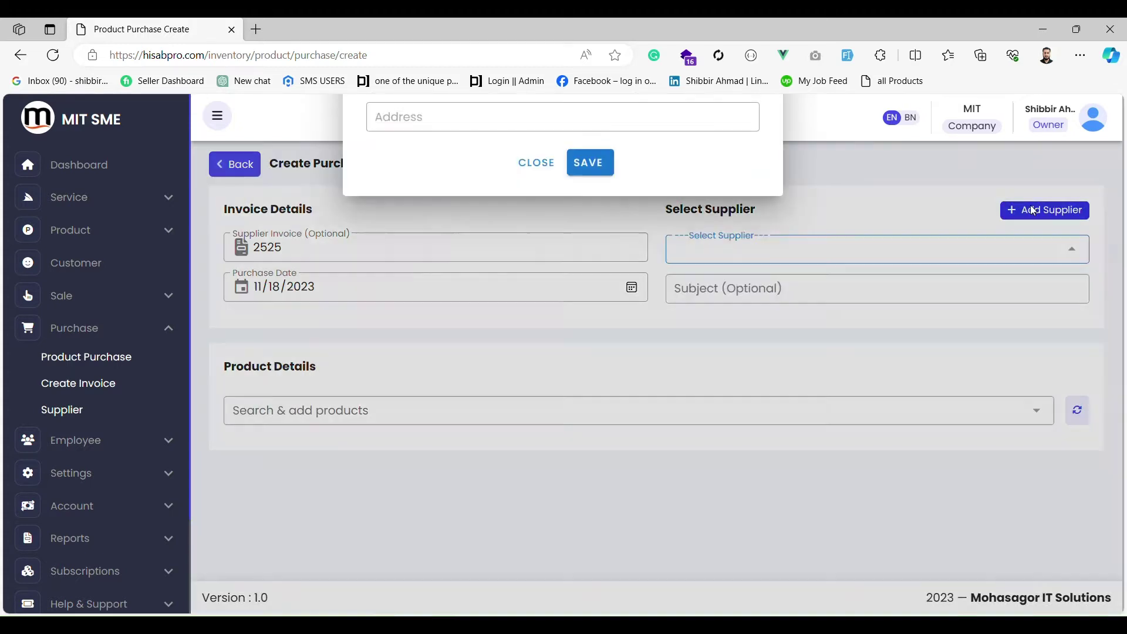
left_click(530, 282)
left_click(506, 336)
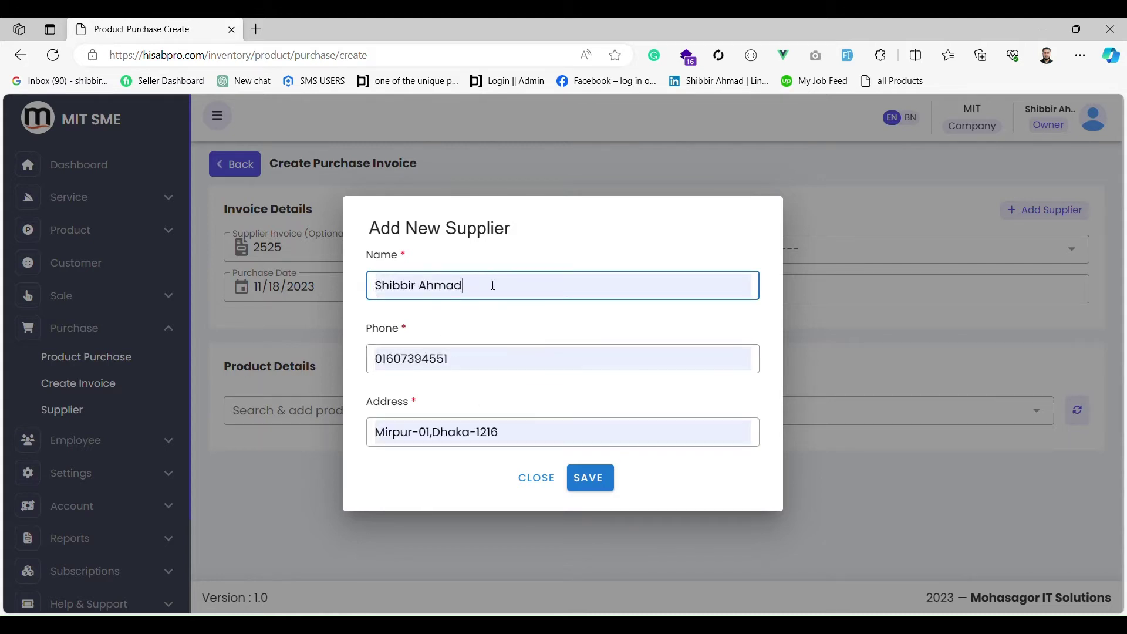
left_click_drag(491, 284, 261, 279)
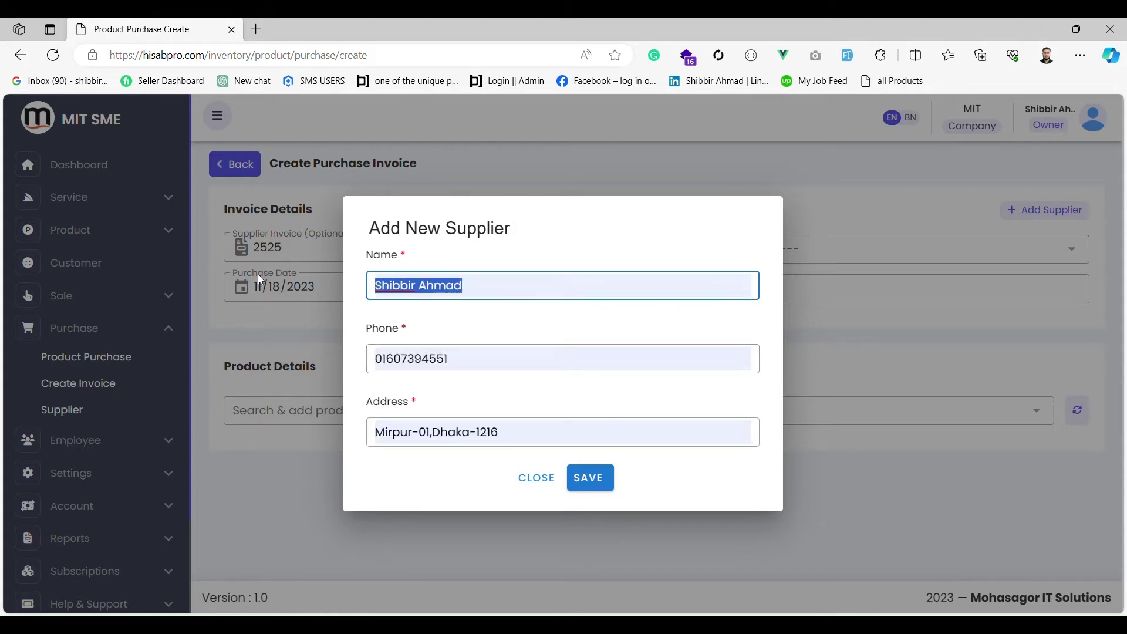
type("Robe")
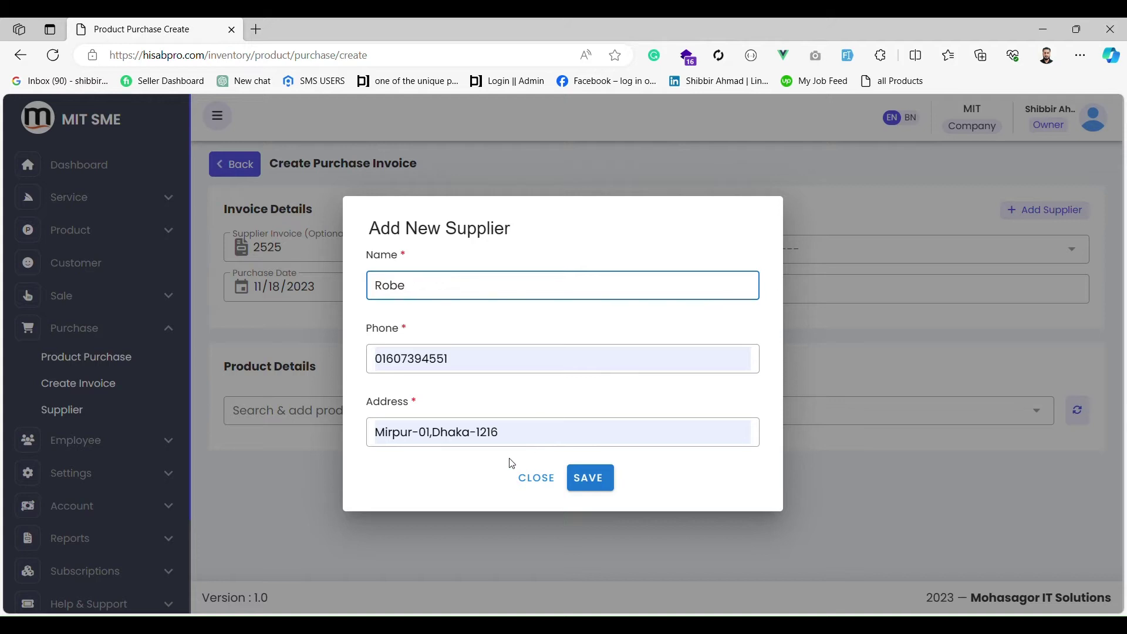
left_click(591, 478)
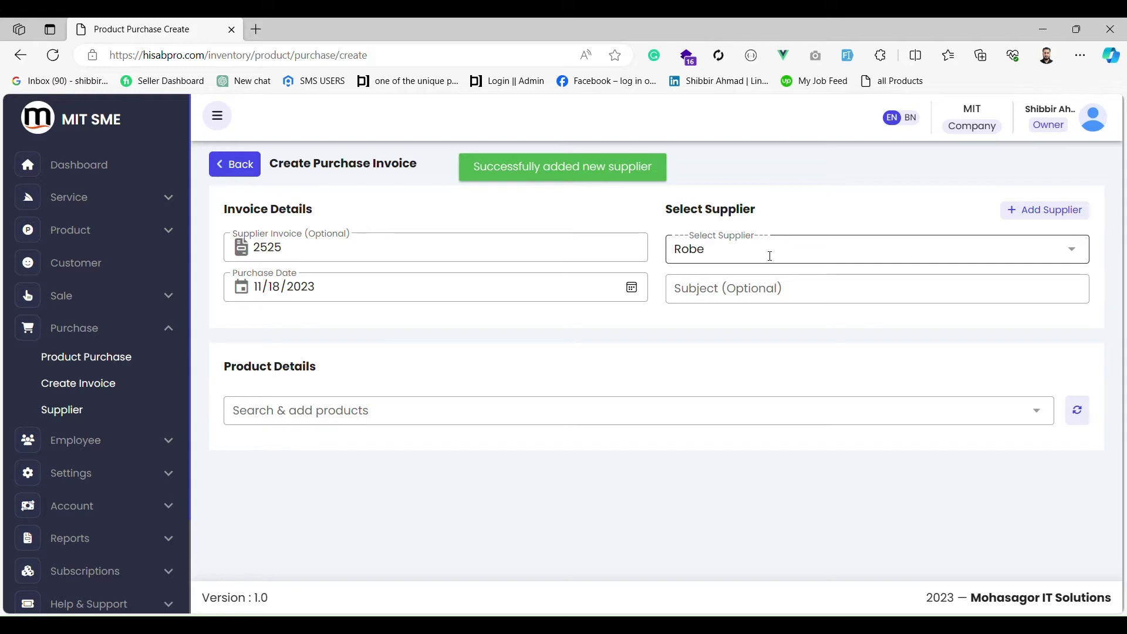
Step: Enter "shirt purchase" as the subject of the purchase invoice
left_click(773, 287)
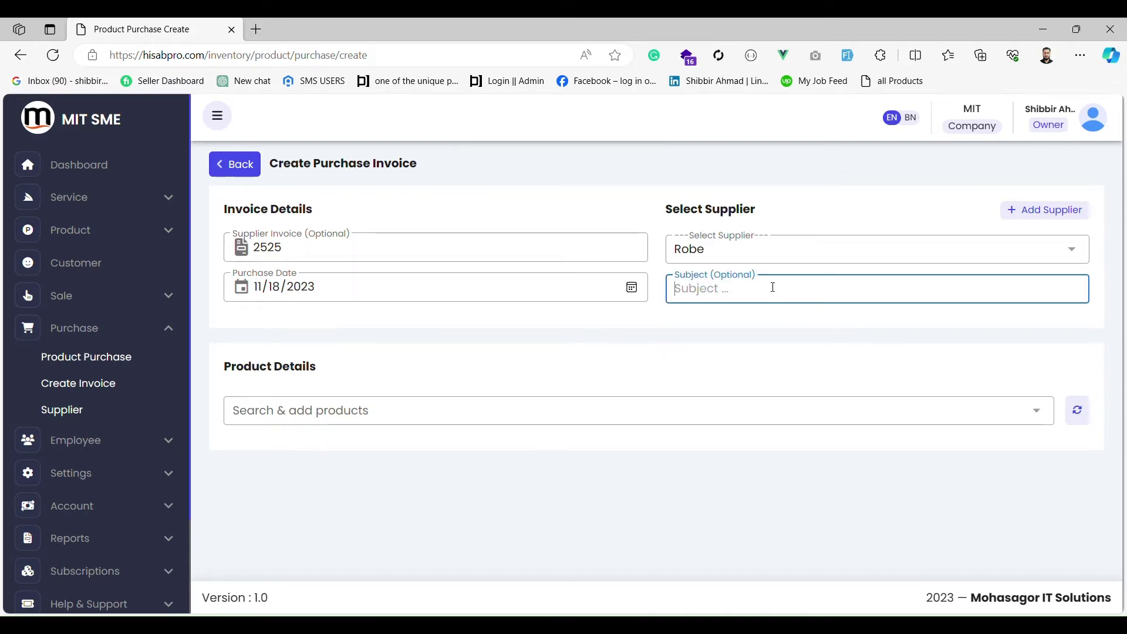
type("shrit pur")
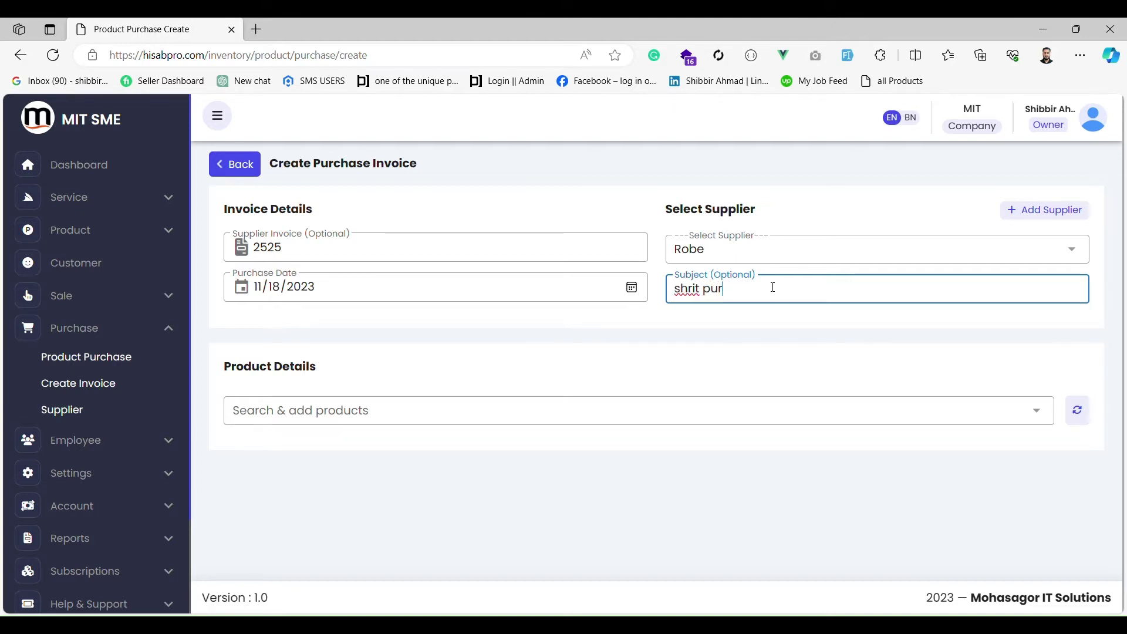
type("chase")
double_click(697, 294)
type("shirt")
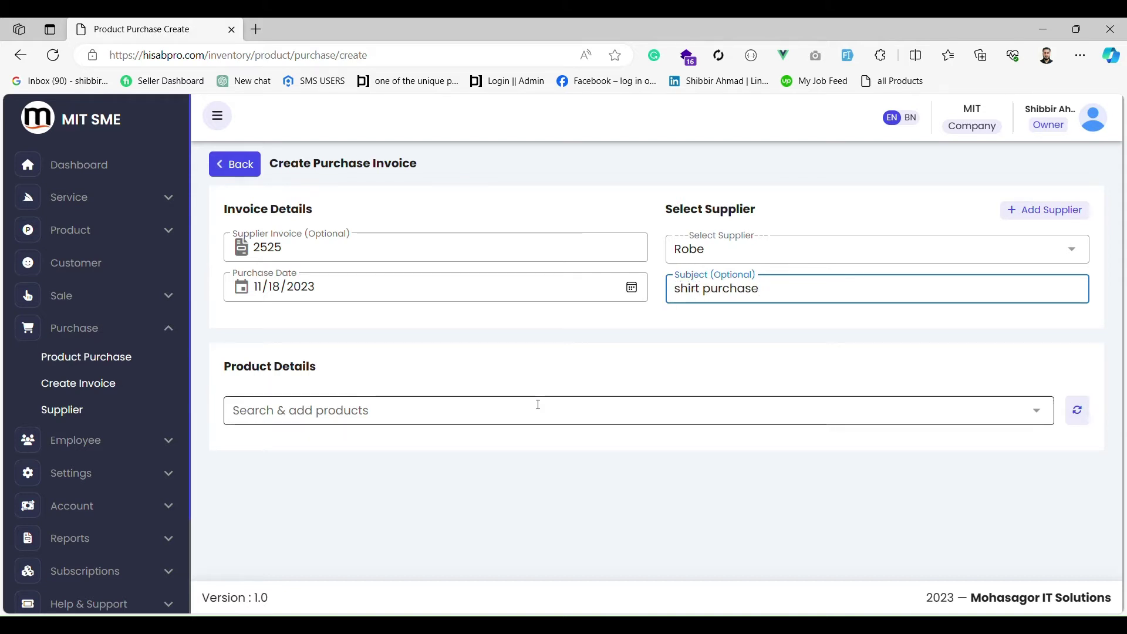
Step: Add the products "Double pocket cotton shirt light orange" and "Double pocket cotton shirt" to the invoice
left_click(527, 420)
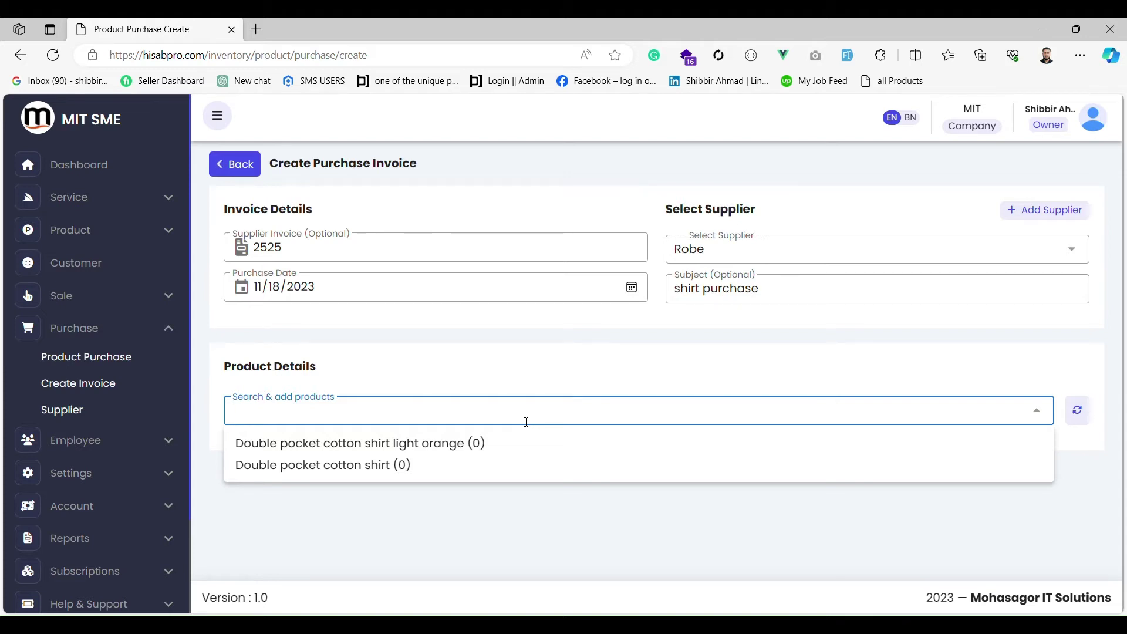
left_click(466, 445)
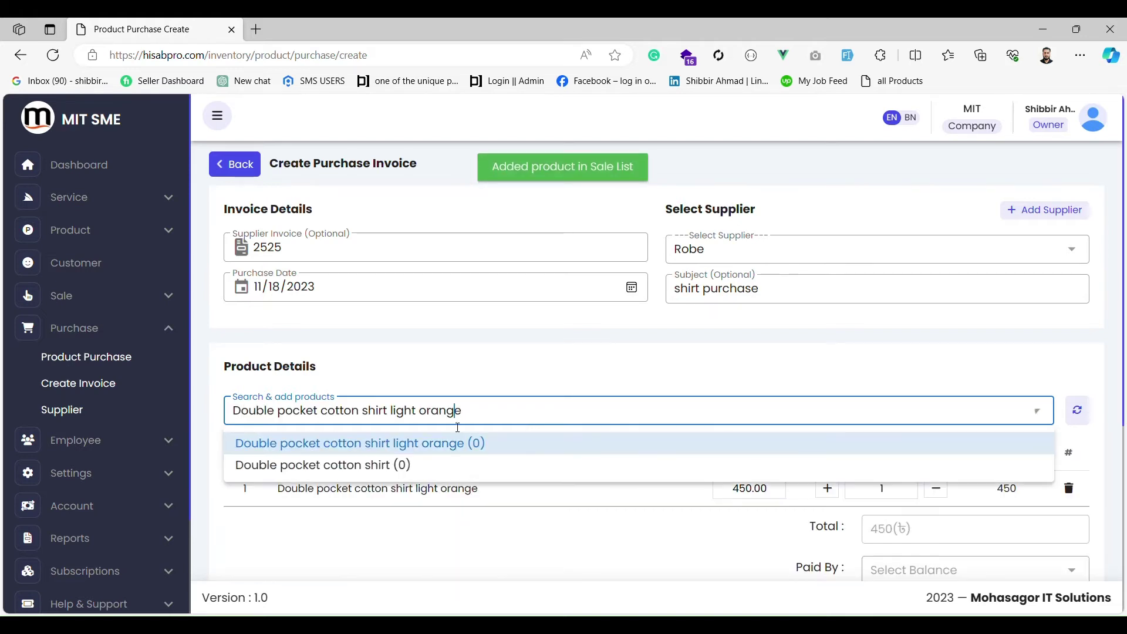
left_click(446, 365)
left_click(474, 421)
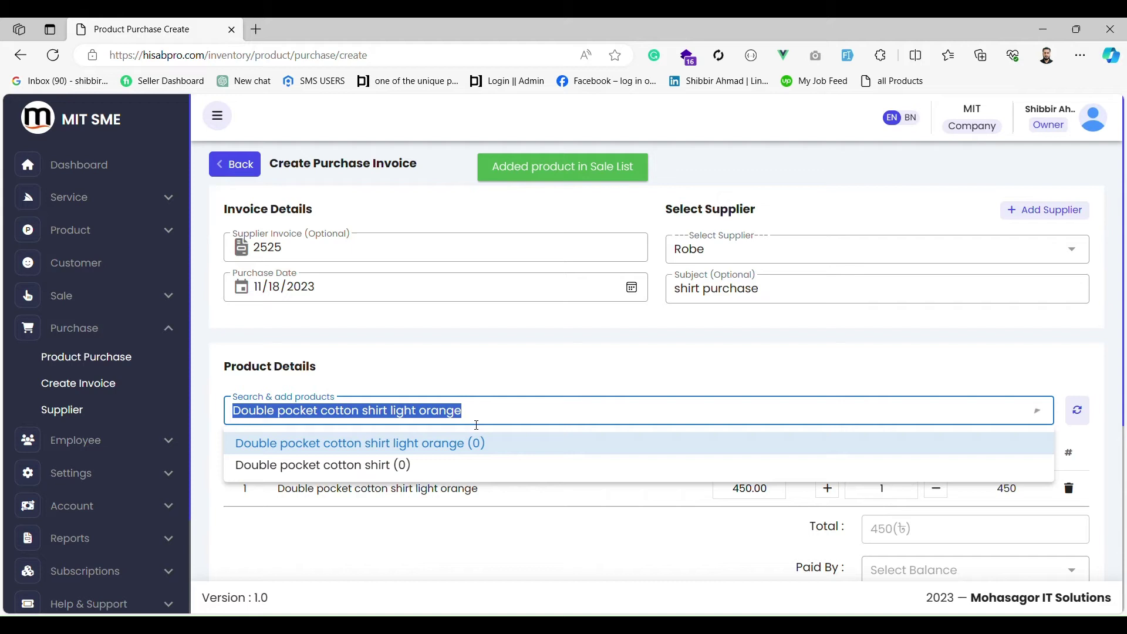
left_click(435, 464)
Step: Set the purchase price of both shirt items to 250.00
scroll(695, 468, "down", 4)
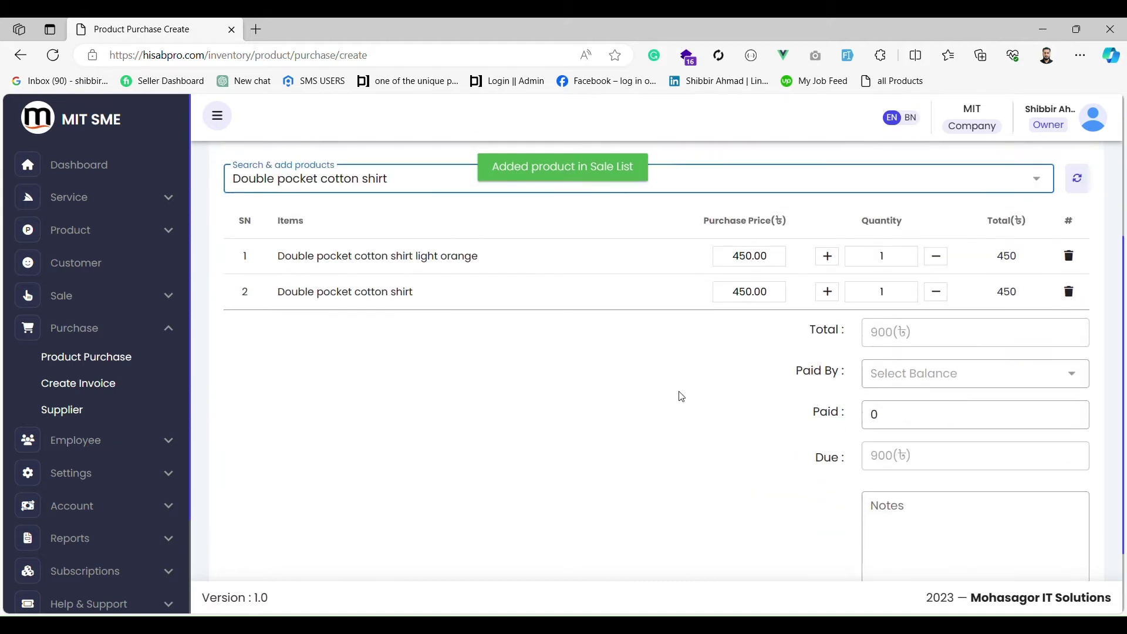
scroll(734, 352, "up", 1)
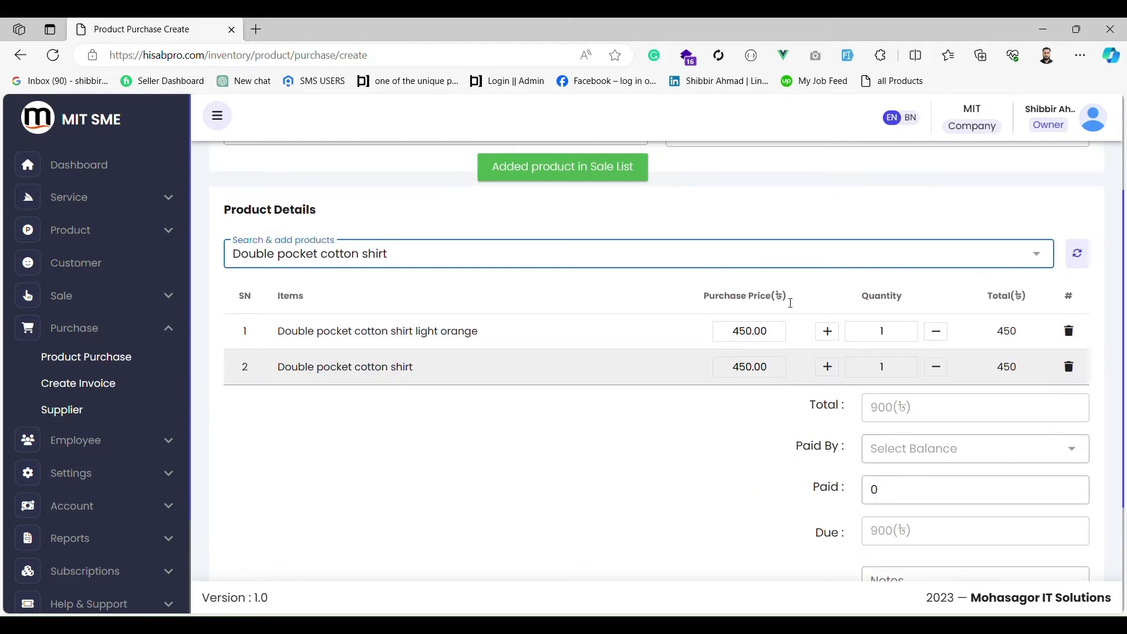
left_click(742, 334)
key("BackSpace")
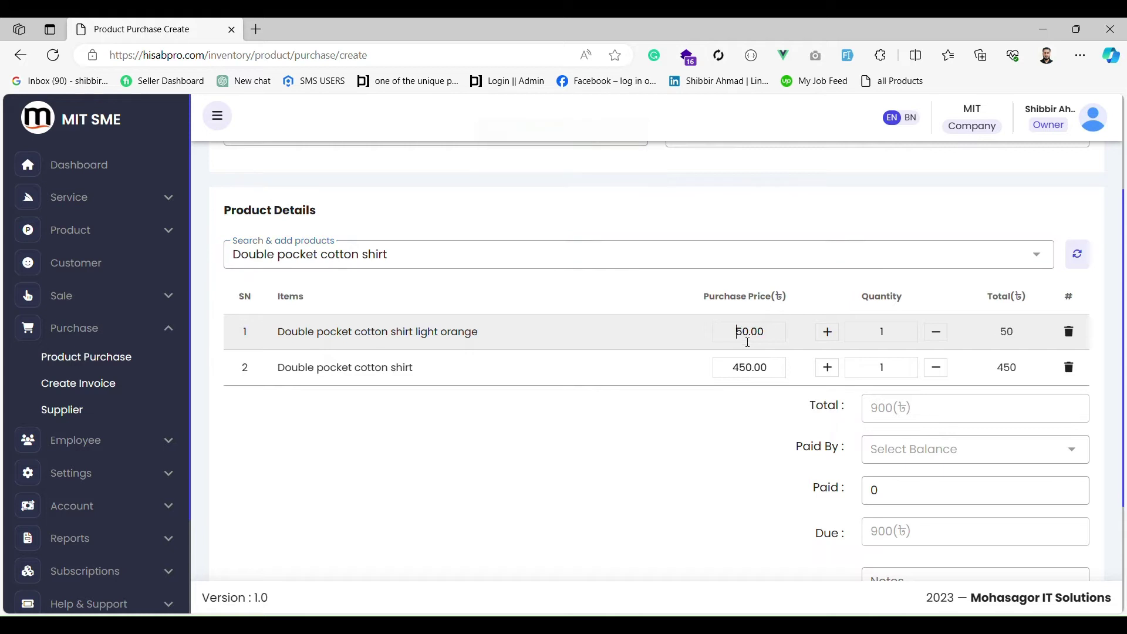
type("2")
left_click(743, 371)
key("BackSpace")
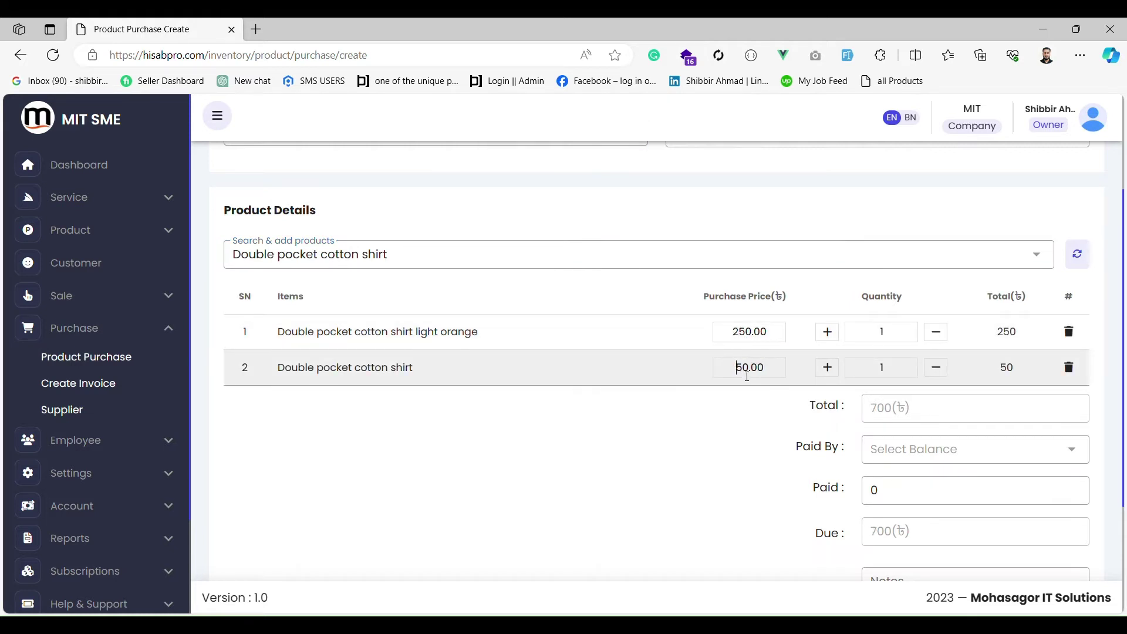
type("2")
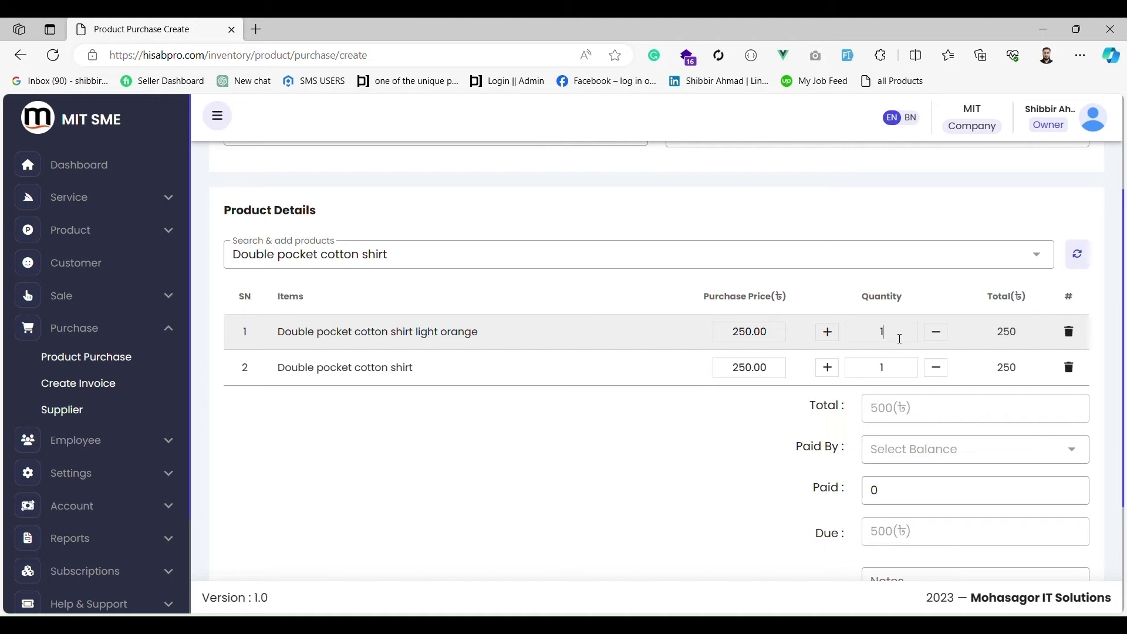
Step: Set the quantity of both shirt items to 100
type("00")
left_click(911, 376)
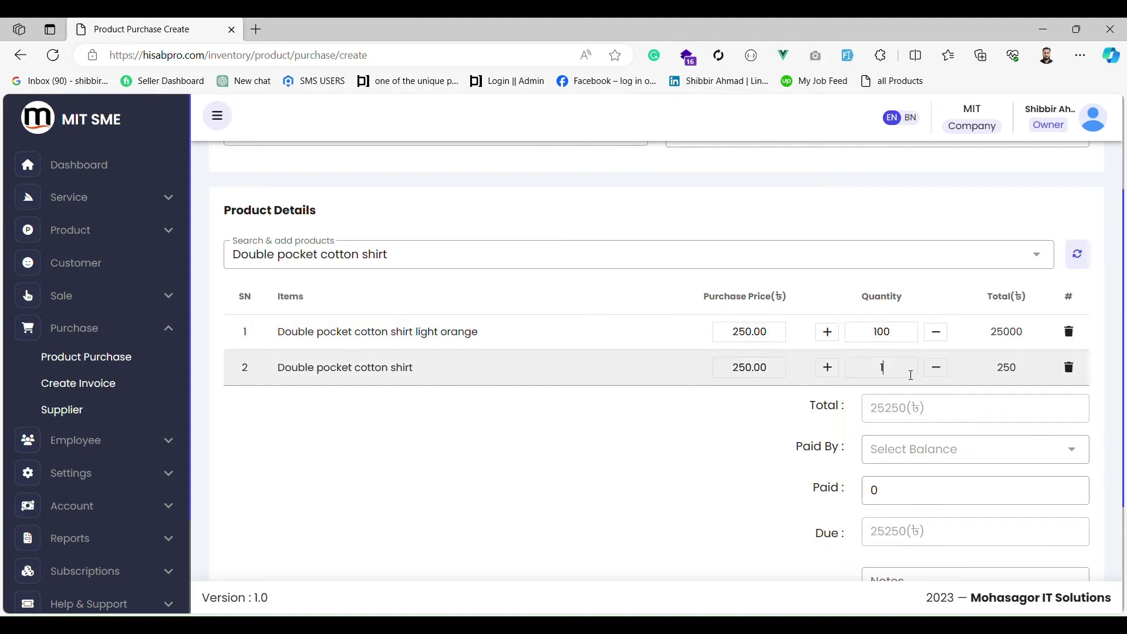
type("00")
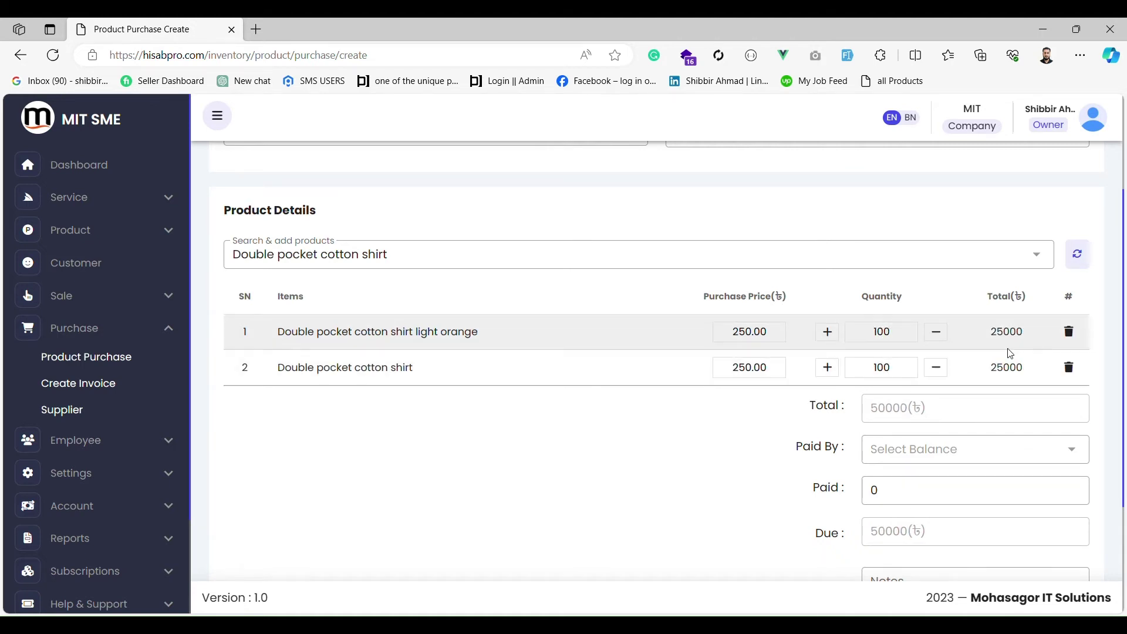
Step: Review the invoice entries and choose Cash as the balance the purchase is paid by
scroll(1012, 351, "down", 3)
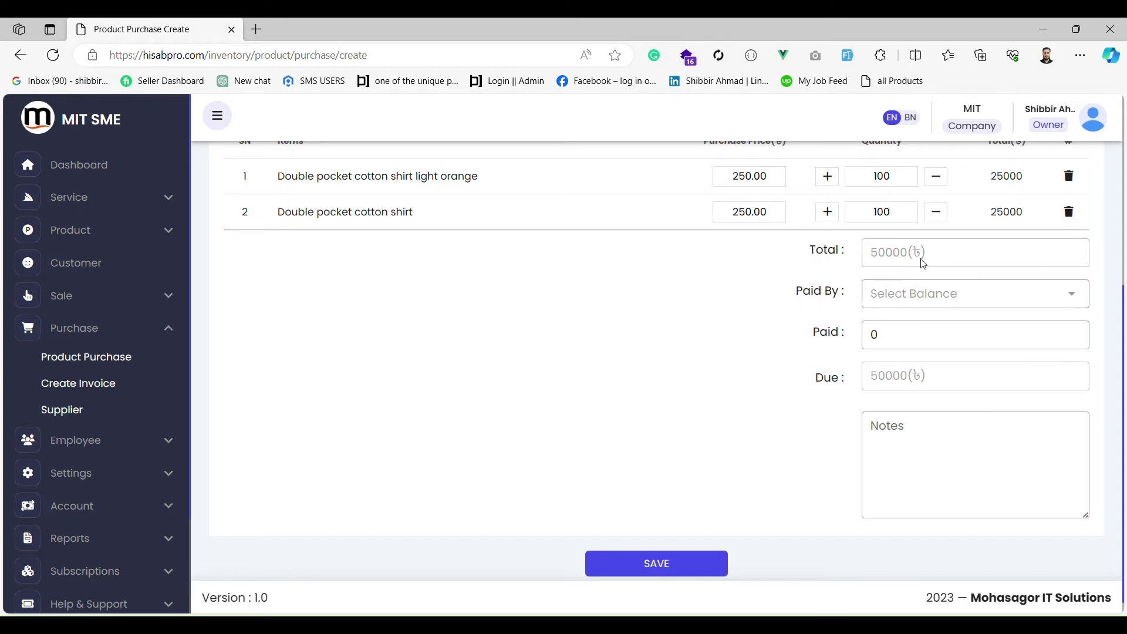
scroll(920, 293, "up", 2)
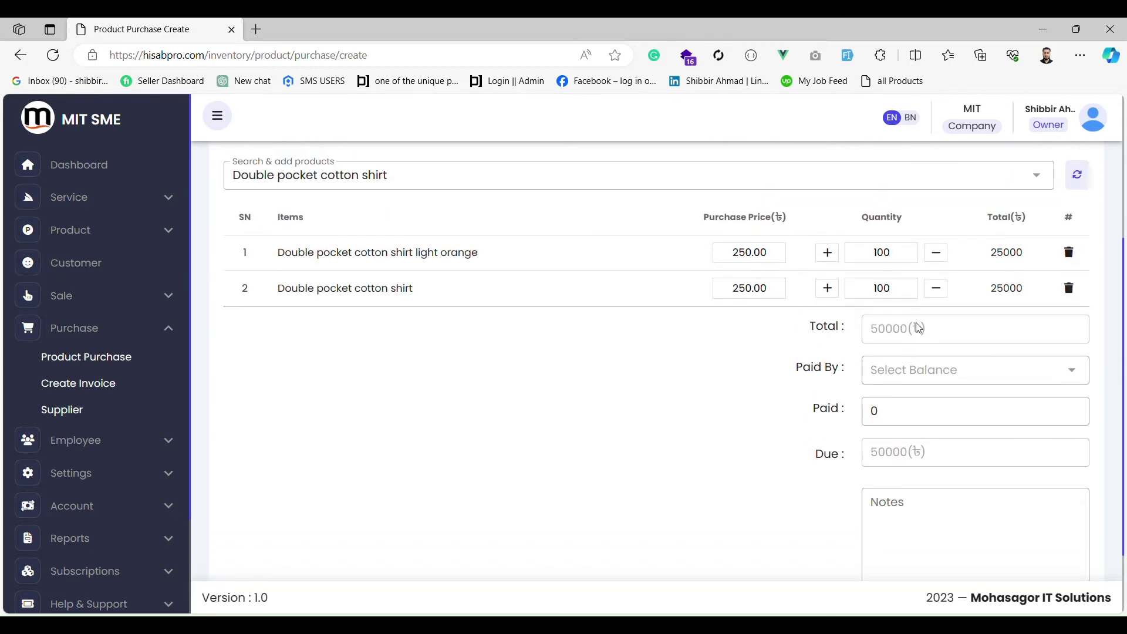
scroll(922, 335, "up", 5)
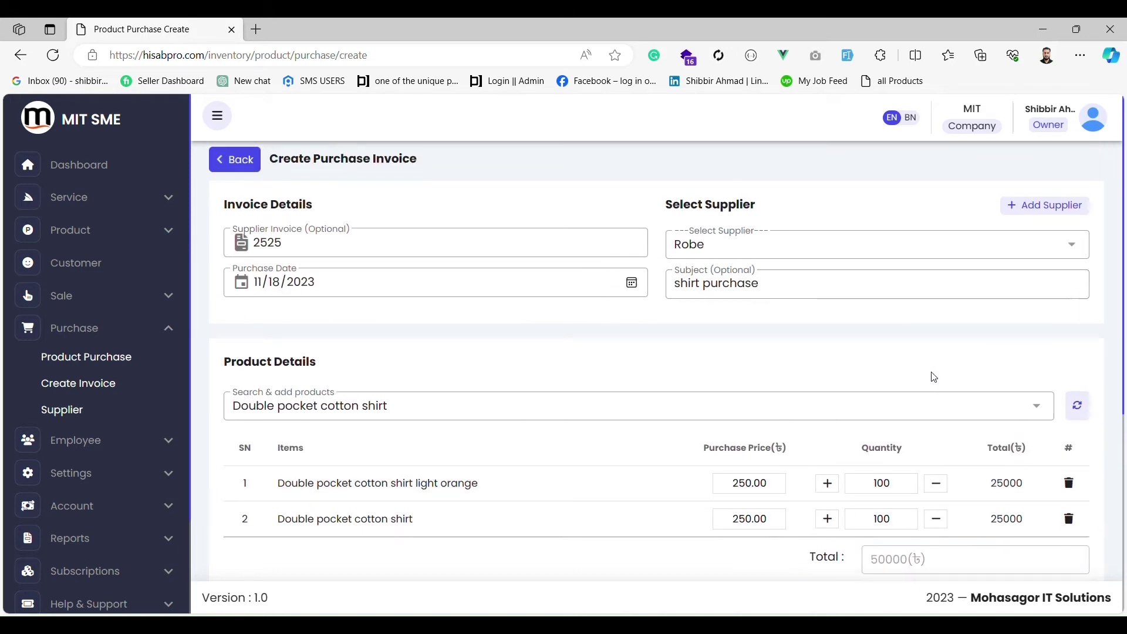
scroll(935, 377, "down", 7)
left_click(913, 281)
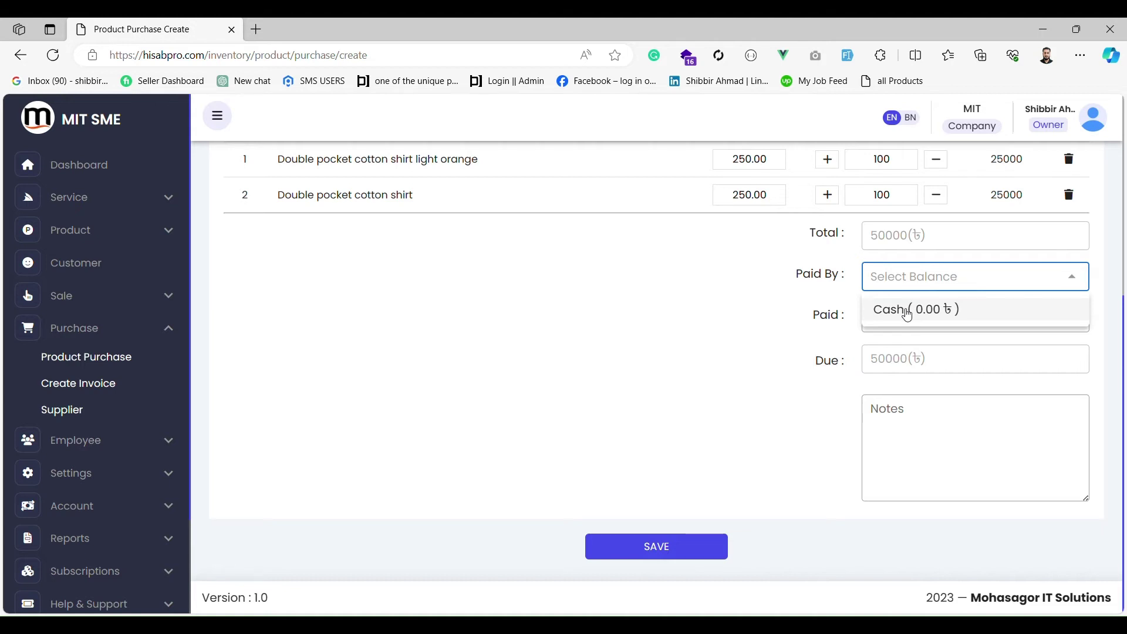
left_click(908, 316)
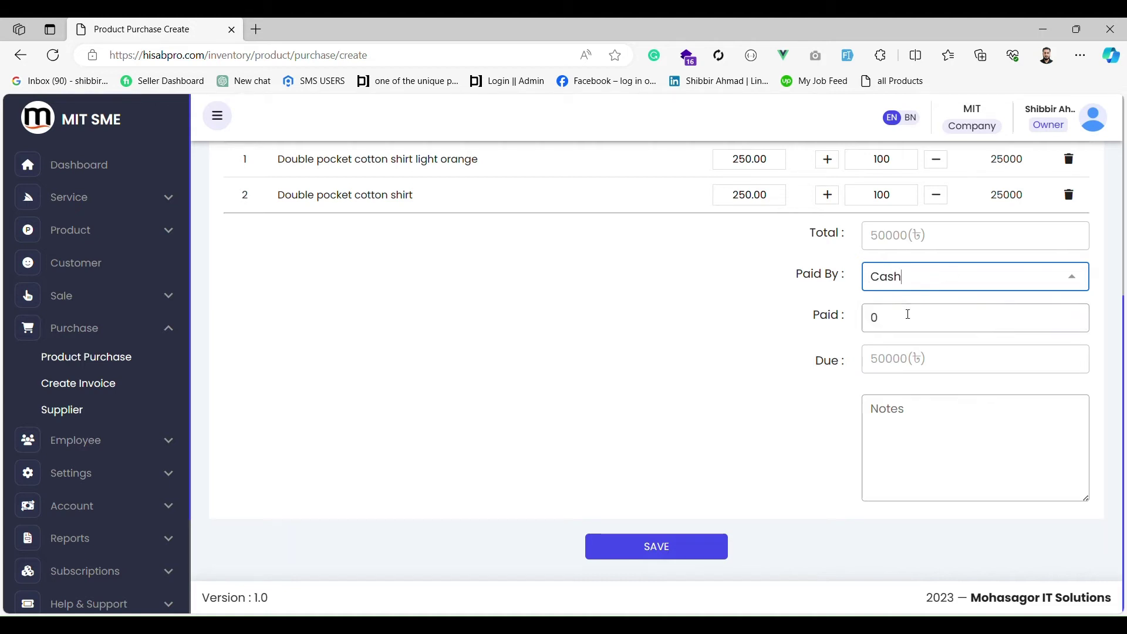
Step: Try to set the paid amount of the invoice to 10000
left_click_drag(906, 318, 841, 324)
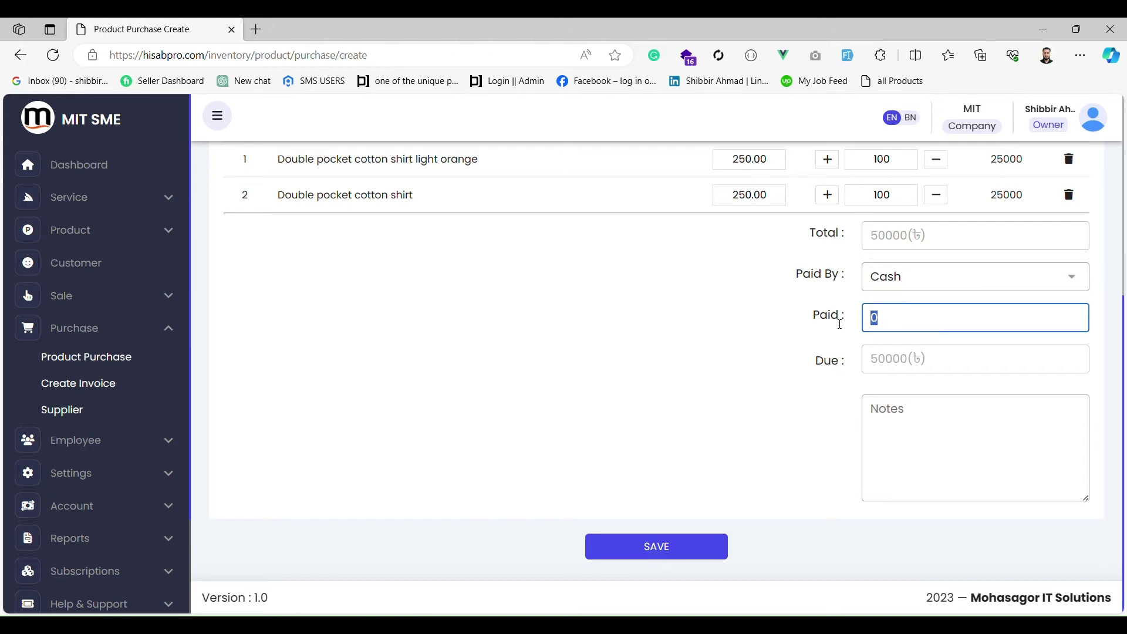
scroll(841, 324, "up", 4)
scroll(916, 376, "down", 3)
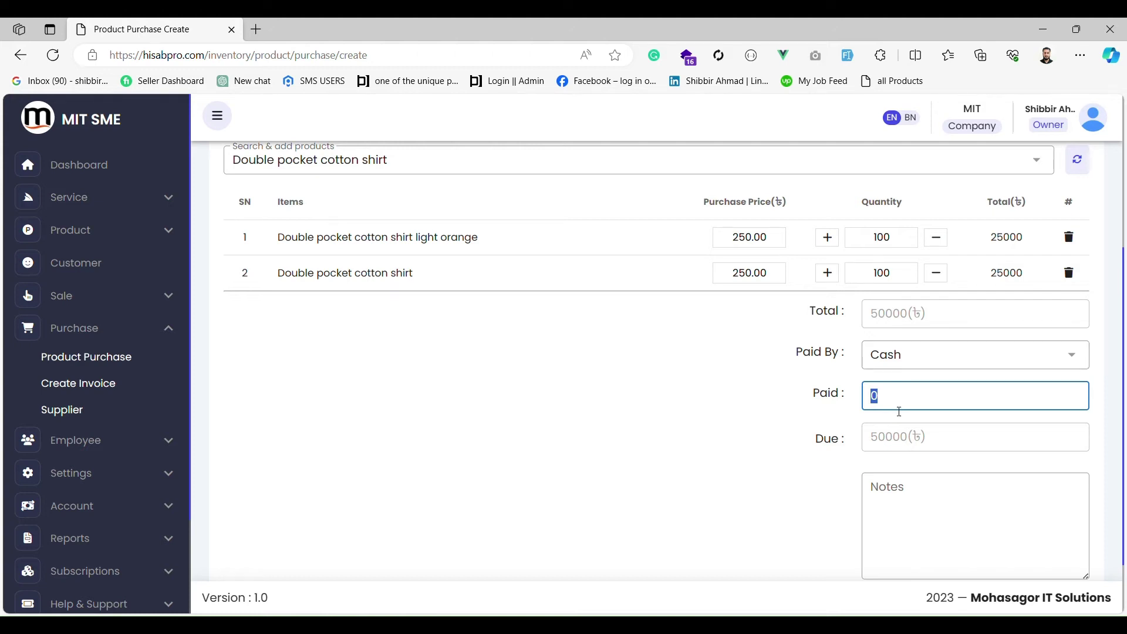
type("10000")
left_click(892, 409)
left_click(894, 457)
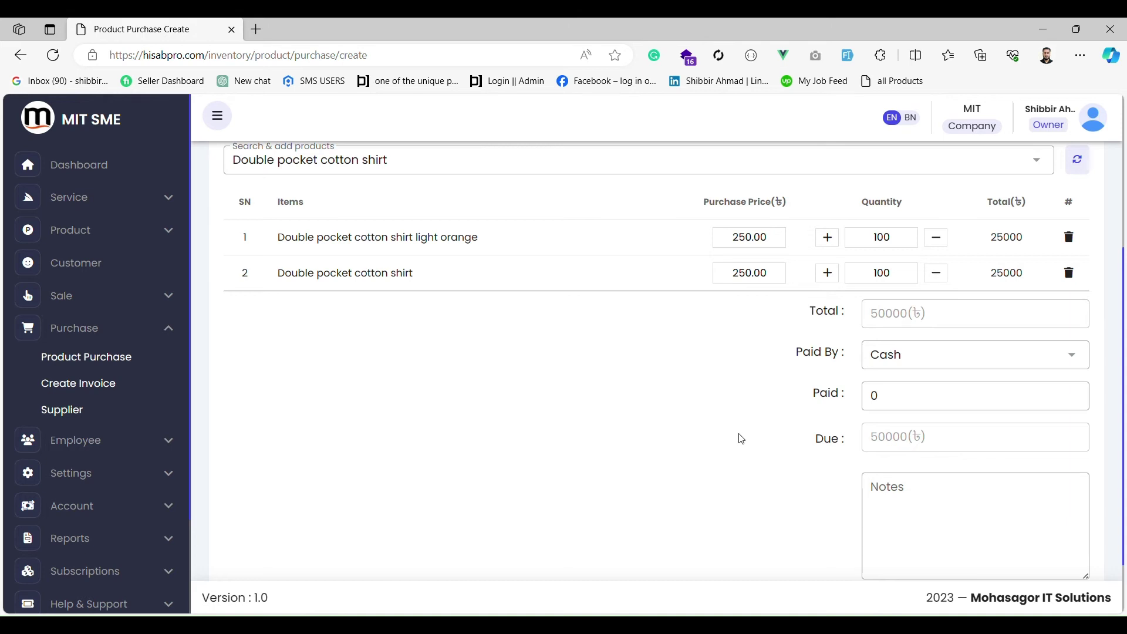
Step: Save the purchase invoice with the notes left empty
scroll(741, 440, "down", 2)
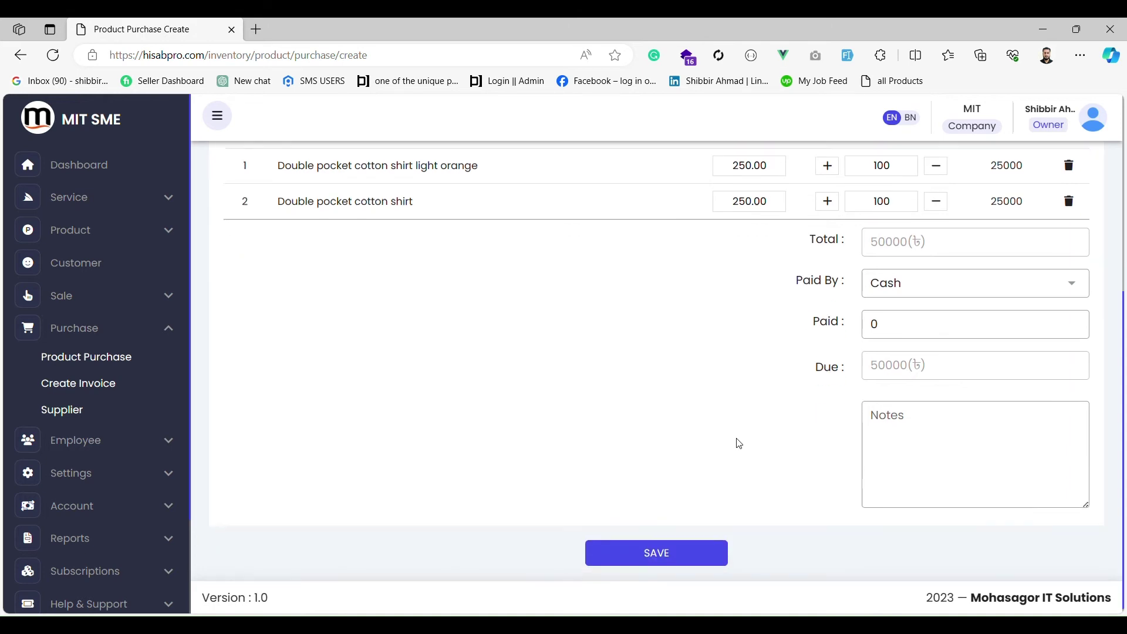
left_click(940, 432)
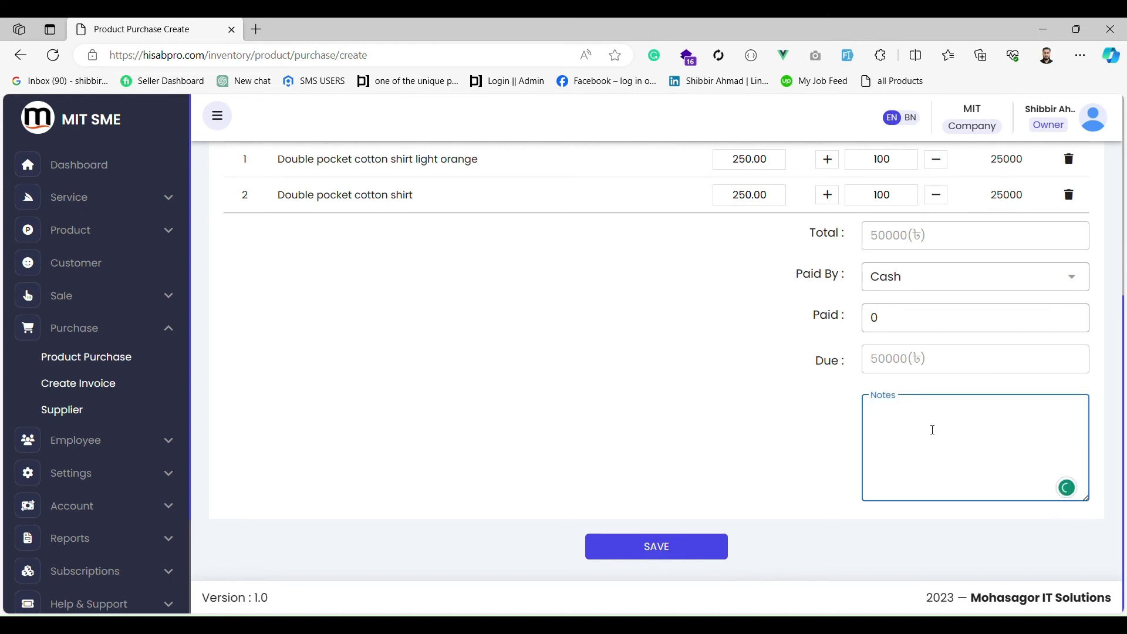
left_click(686, 544)
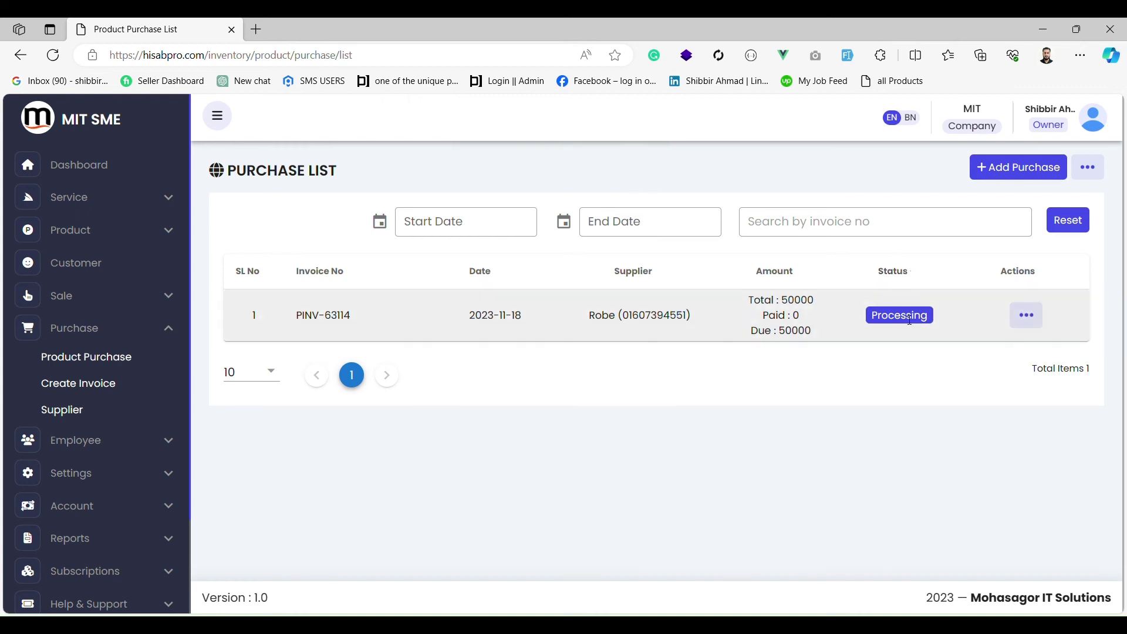
Step: Look through the actions available for the newly saved purchase, without choosing one
left_click(1026, 320)
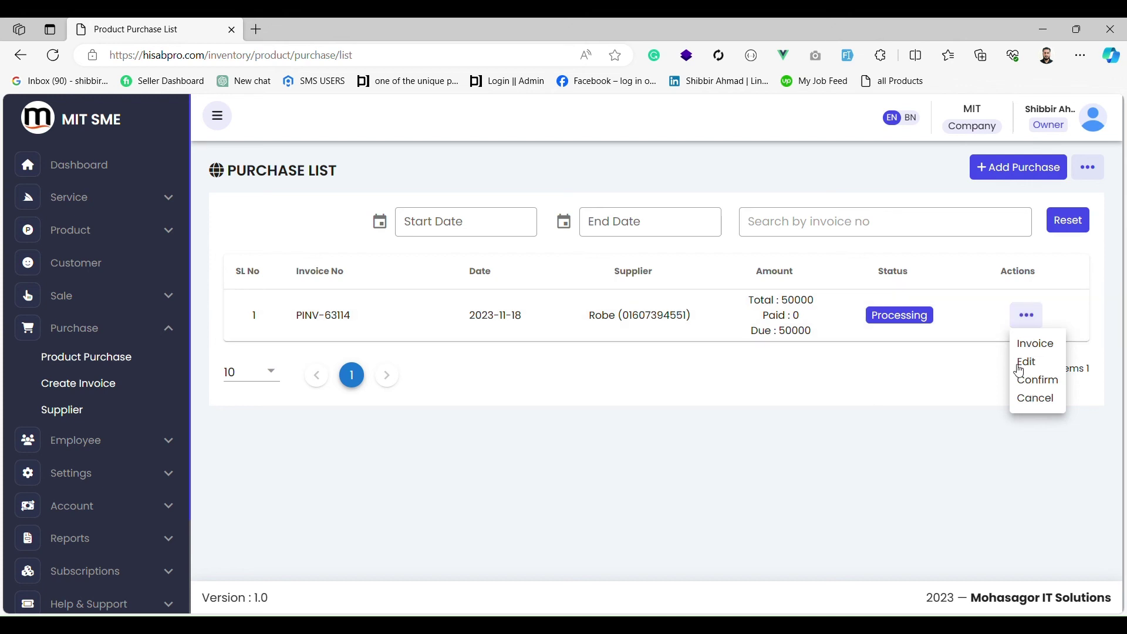
left_click(1036, 323)
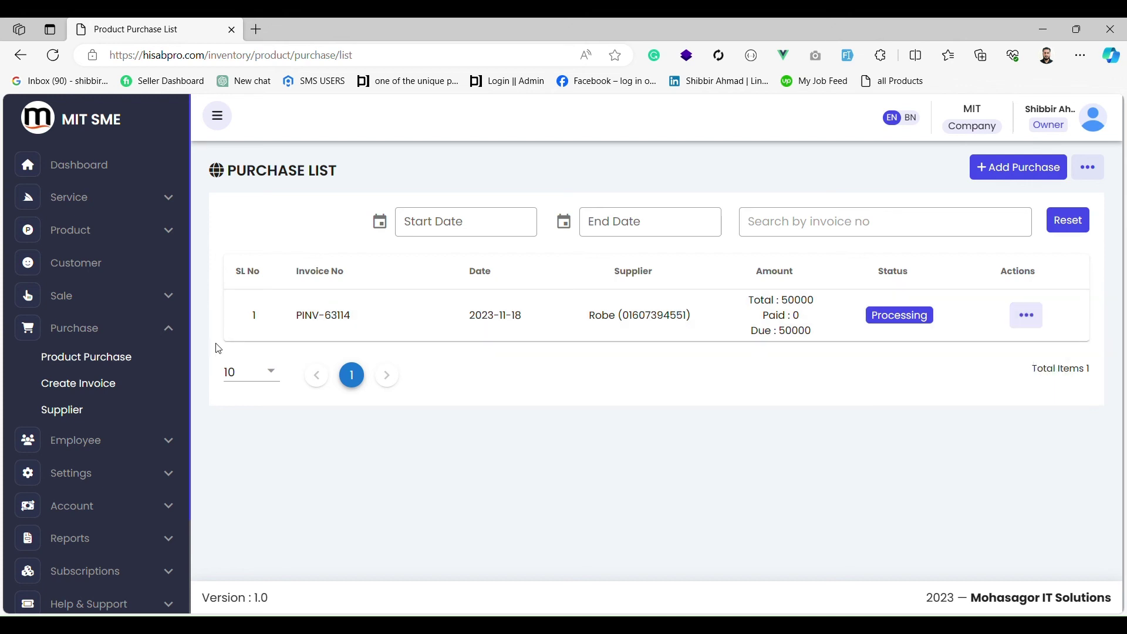
Step: Open the list of all products
left_click(79, 237)
left_click(89, 337)
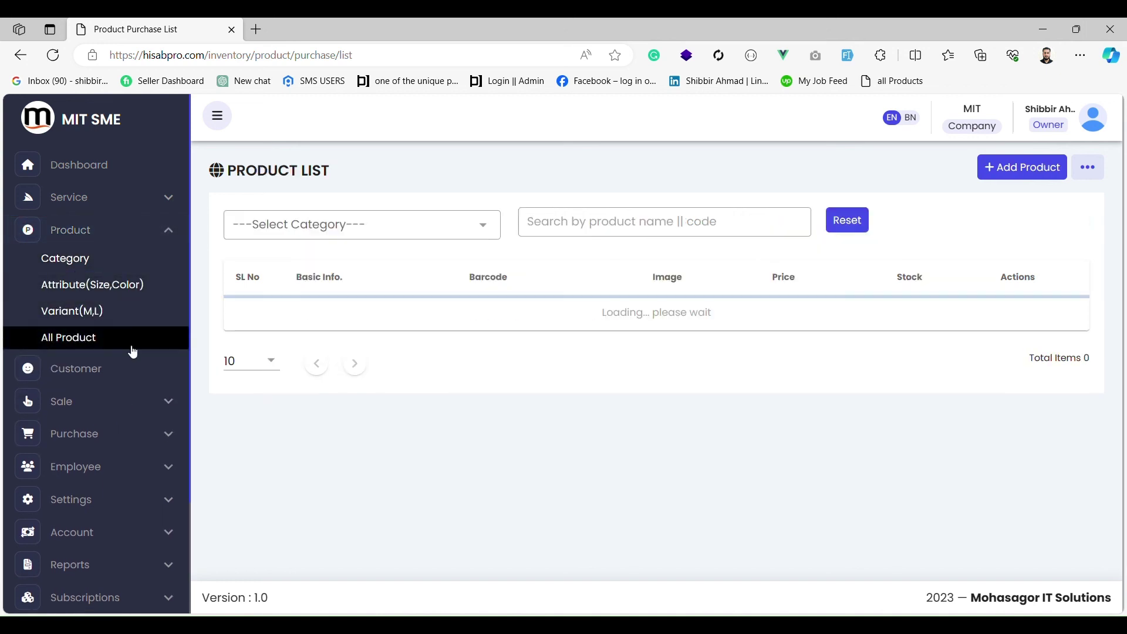